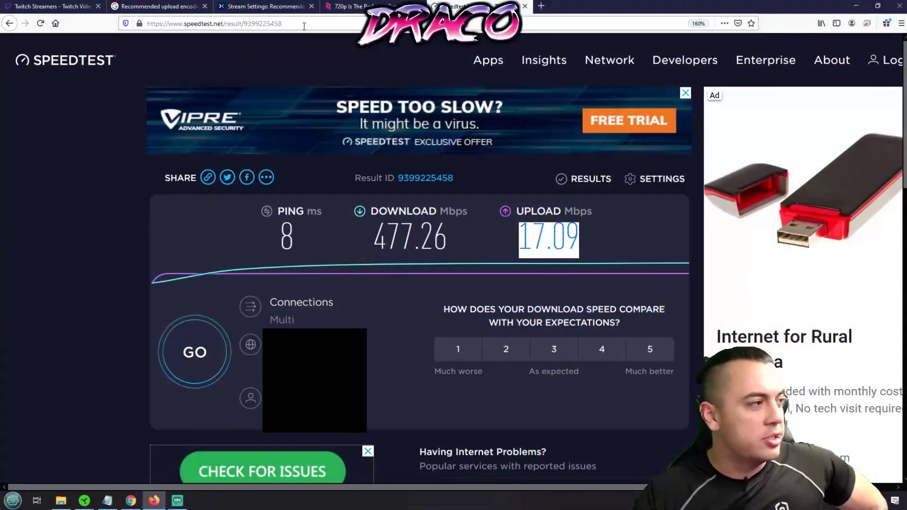
# Switch between browser tabs and return to the Speedtest result page.
pyautogui.click(297, 24)
pyautogui.click(350, 6)
pyautogui.click(458, 7)
pyautogui.click(283, 23)
pyautogui.click(251, 241)
# Highlight the 477.26 Mbps download and 17.09 Mbps upload figures.
pyautogui.moveTo(370, 241); pyautogui.dragTo(590, 240)
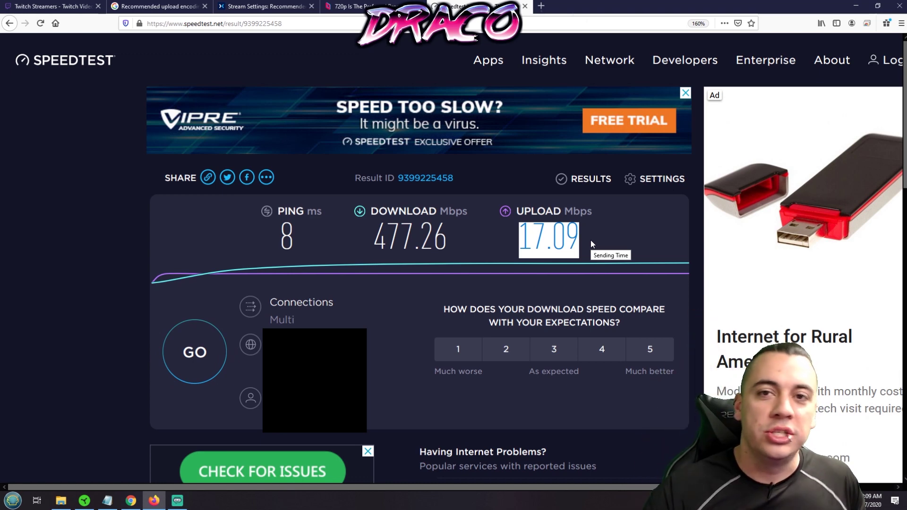
pyautogui.click(585, 240)
pyautogui.moveTo(519, 240); pyautogui.dragTo(580, 240)
pyautogui.moveTo(448, 240); pyautogui.dragTo(370, 240)
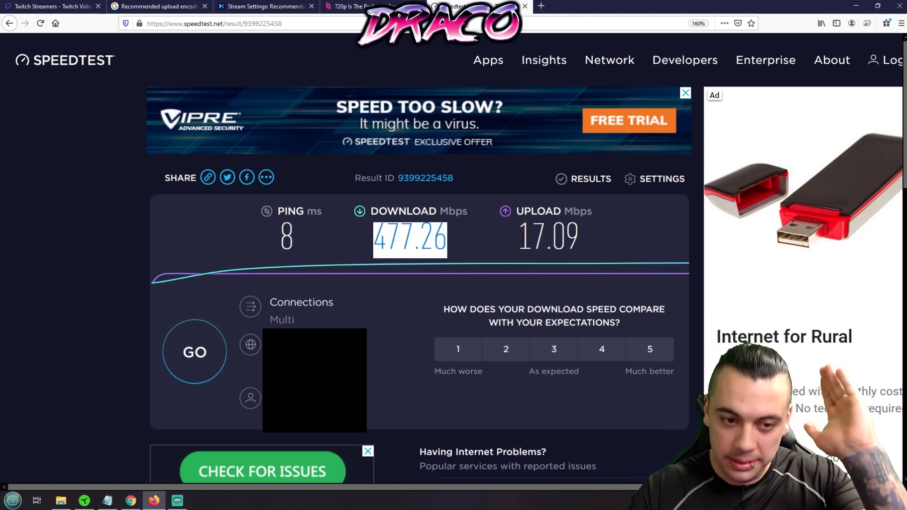
pyautogui.moveTo(518, 240); pyautogui.dragTo(580, 240)
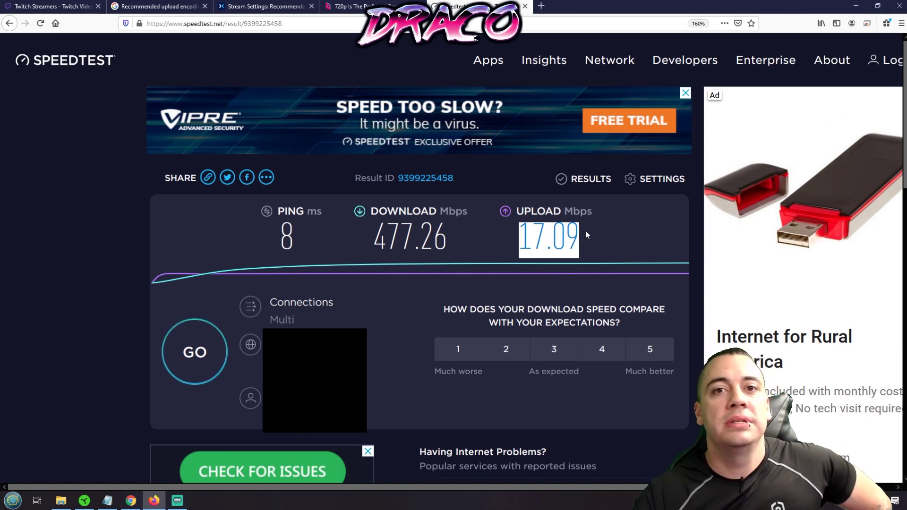
pyautogui.moveTo(504, 242); pyautogui.dragTo(576, 239)
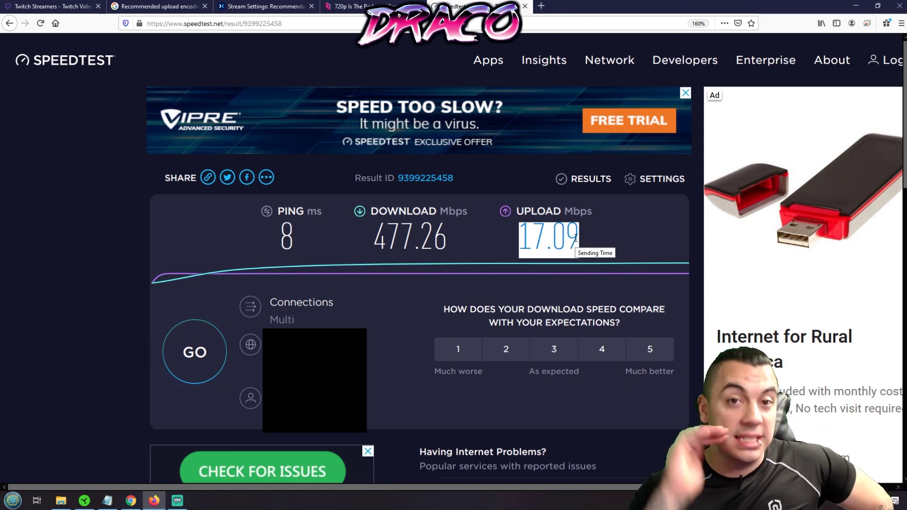
pyautogui.click(586, 240)
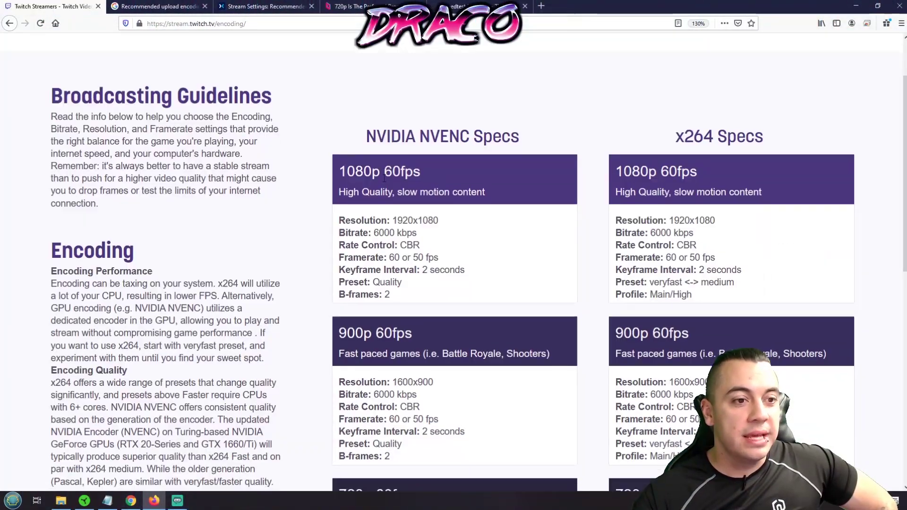
# Highlight the NVENC 1080p 60fps recommended settings, zooming the page to read them.
pyautogui.scroll(-2, 384, 179)
pyautogui.scroll(2, 387, 180)
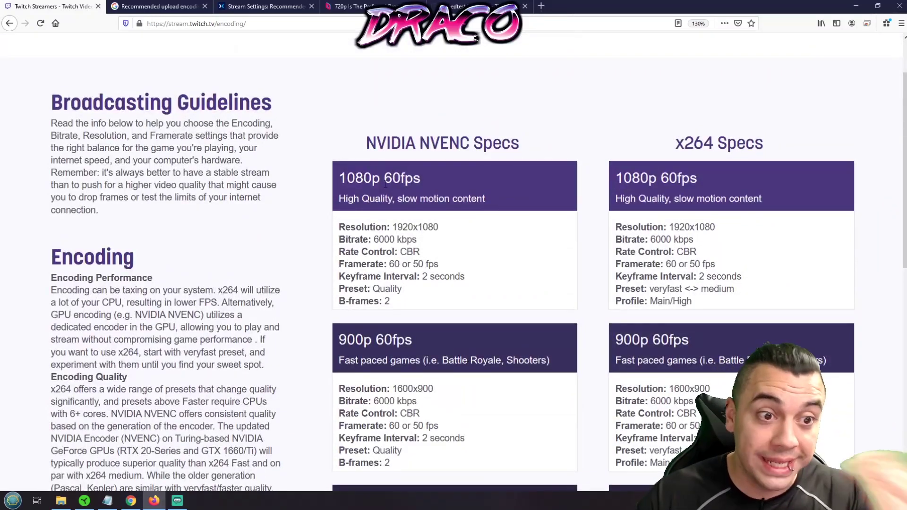
pyautogui.scroll(-2, 421, 203)
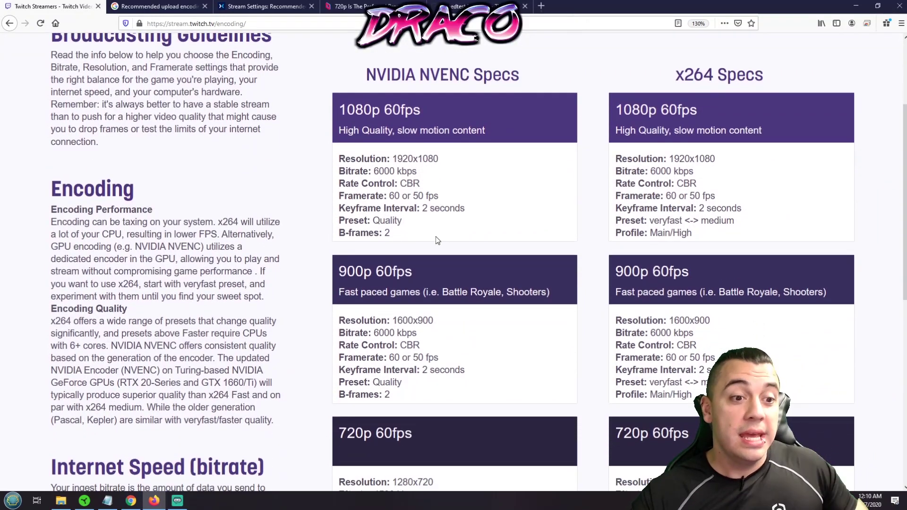
pyautogui.moveTo(437, 236); pyautogui.dragTo(329, 118)
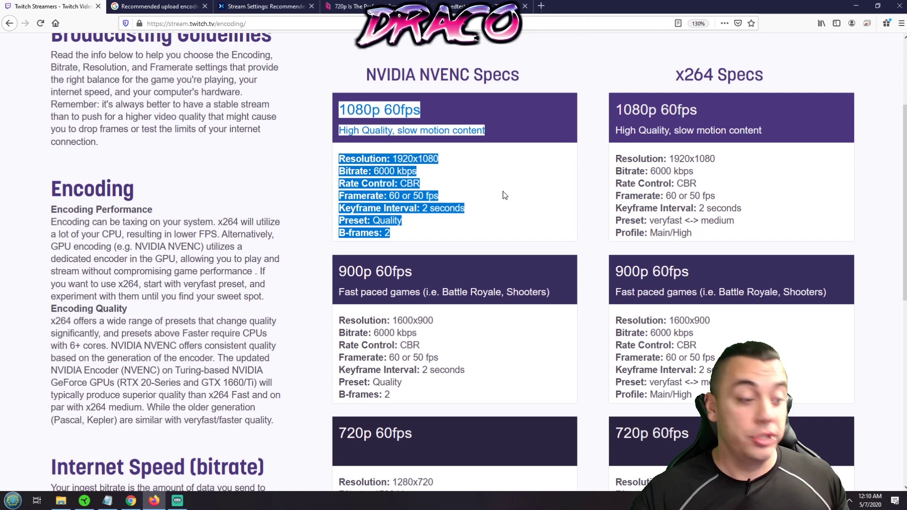
pyautogui.hotkey('ctrl', '+')
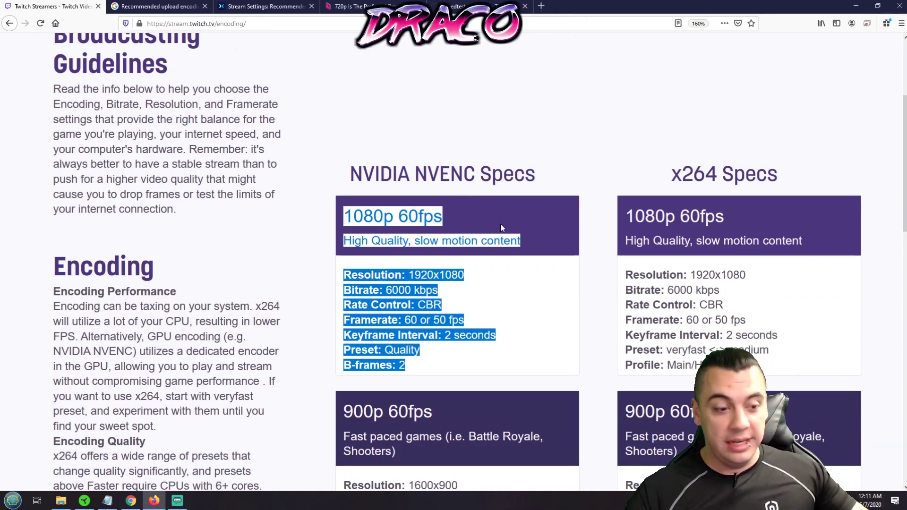
pyautogui.hotkey('ctrl', '-')
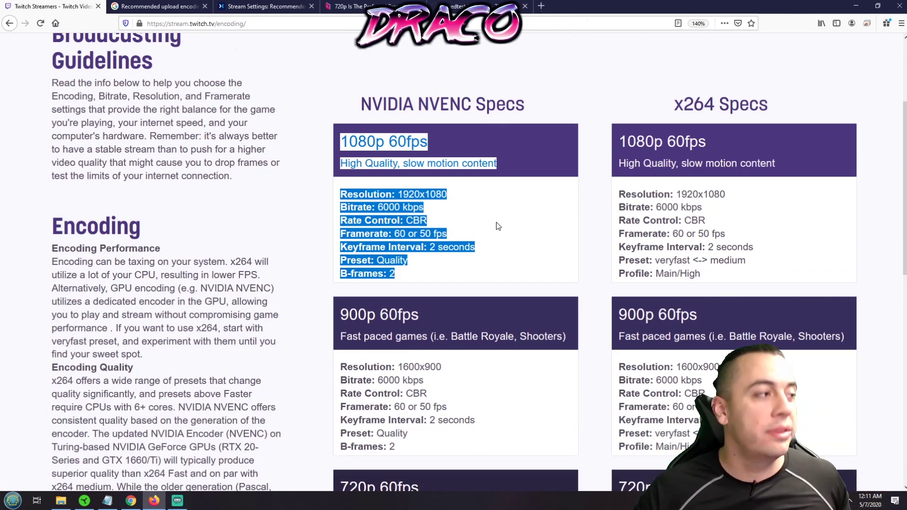
pyautogui.click(513, 254)
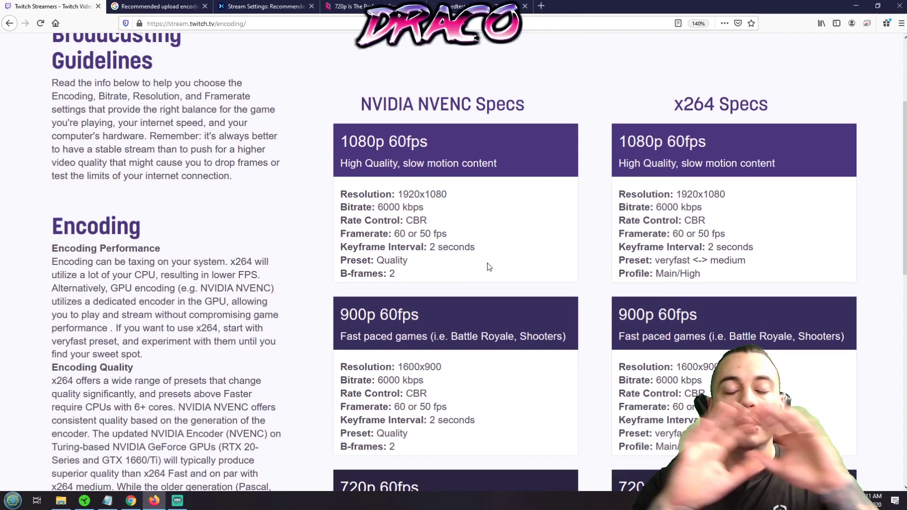
# Highlight the NVENC 720p 30fps card, then bring up the Stream Settings bitrate article.
pyautogui.scroll(-10, 489, 267)
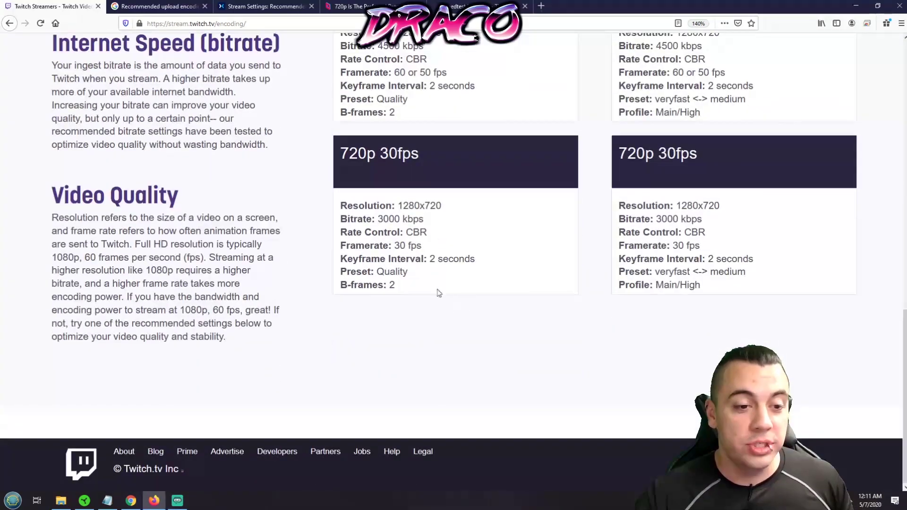
pyautogui.moveTo(439, 293); pyautogui.dragTo(287, 220)
pyautogui.click(497, 273)
pyautogui.moveTo(350, 261); pyautogui.dragTo(337, 205)
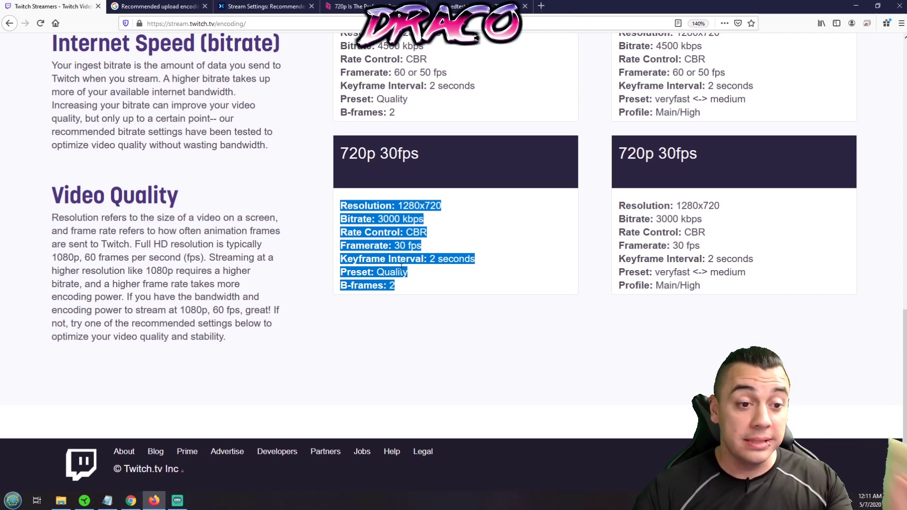
pyautogui.click(431, 280)
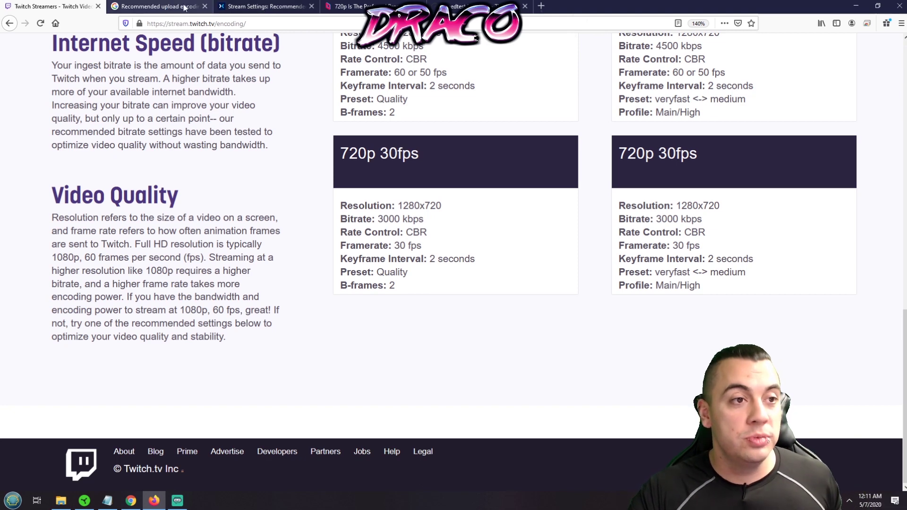
pyautogui.click(272, 6)
pyautogui.click(337, 250)
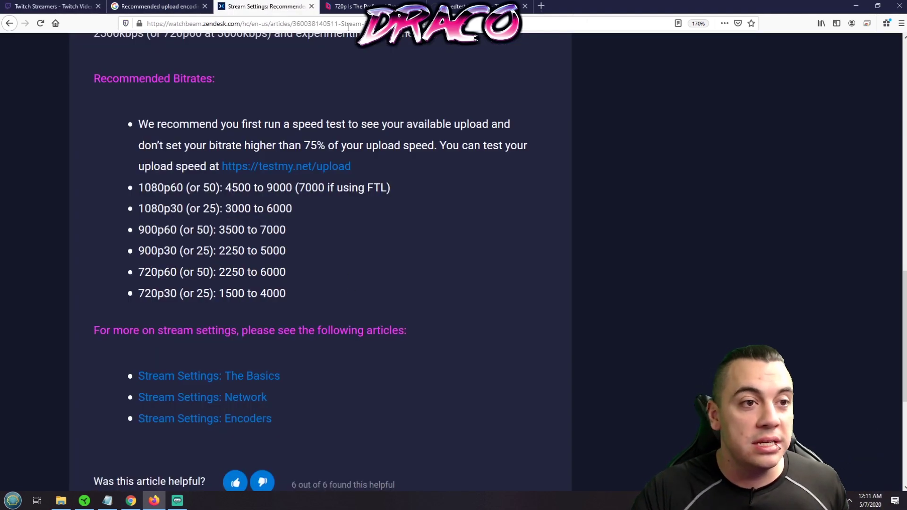
pyautogui.click(180, 6)
pyautogui.moveTo(388, 417); pyautogui.dragTo(327, 191)
pyautogui.click(327, 191)
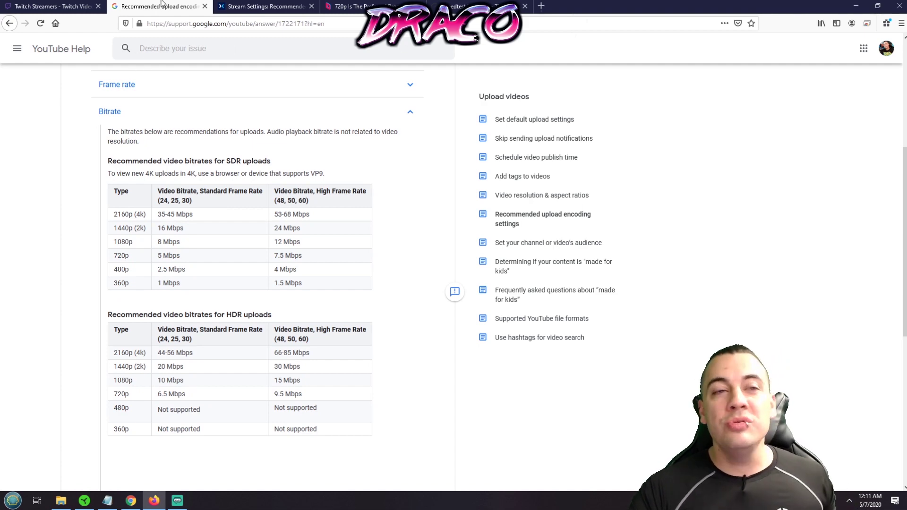
pyautogui.click(53, 7)
pyautogui.moveTo(395, 307); pyautogui.dragTo(340, 208)
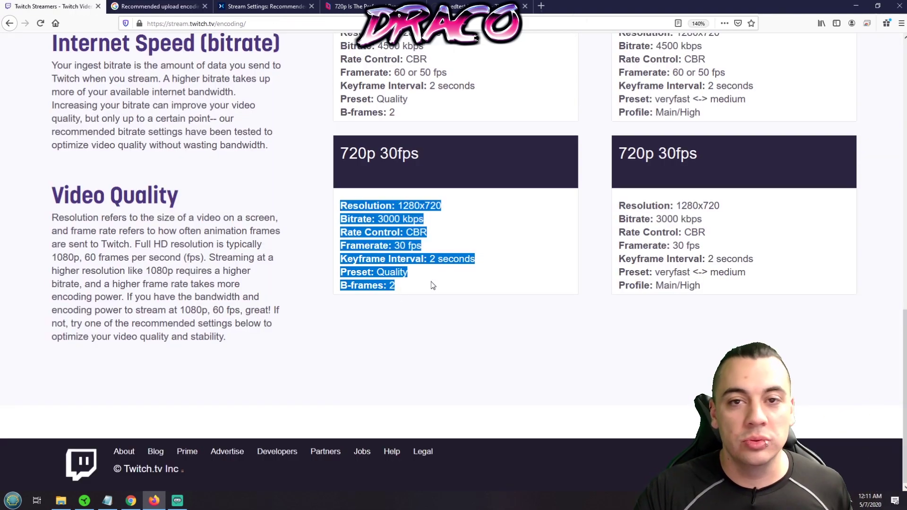
pyautogui.click(606, 359)
# Compare the NVIDIA NVENC Specs and x264 Specs headings by highlighting each.
pyautogui.moveTo(700, 287); pyautogui.dragTo(615, 208)
pyautogui.scroll(10, 610, 340)
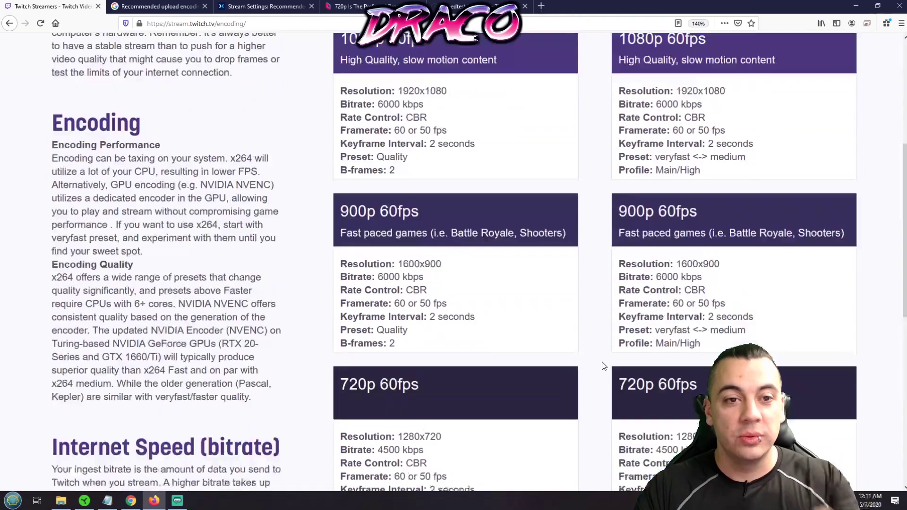
pyautogui.moveTo(671, 250); pyautogui.dragTo(796, 259)
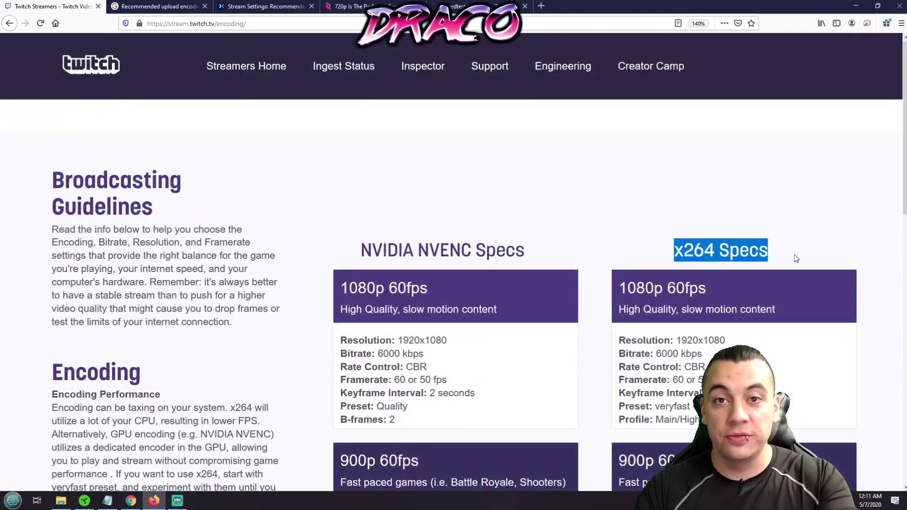
pyautogui.click(747, 231)
pyautogui.moveTo(539, 253); pyautogui.dragTo(356, 254)
pyautogui.click(582, 258)
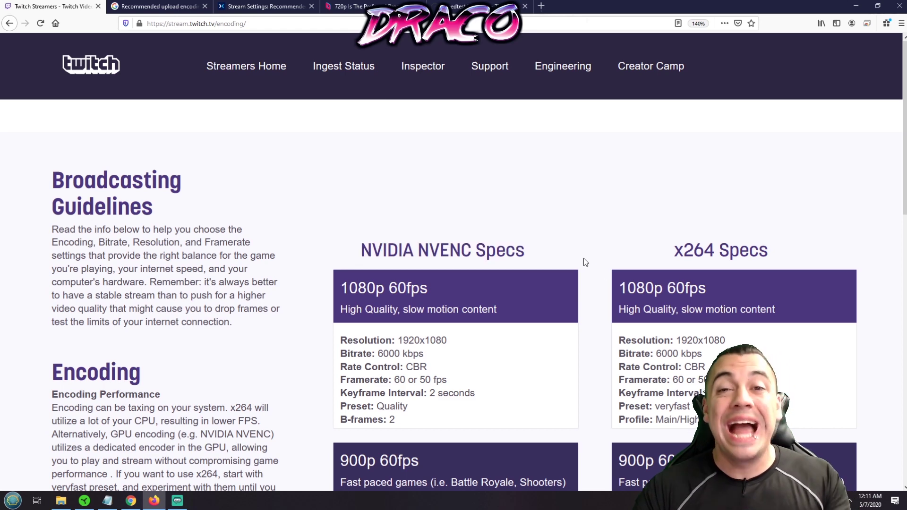
pyautogui.moveTo(532, 256); pyautogui.dragTo(363, 251)
pyautogui.click(536, 239)
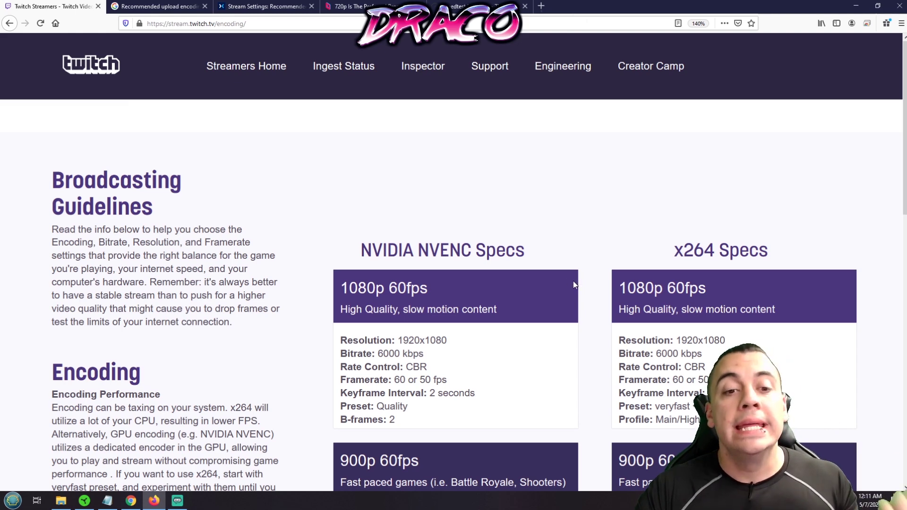
pyautogui.moveTo(672, 253); pyautogui.dragTo(783, 249)
pyautogui.click(745, 225)
pyautogui.moveTo(531, 259); pyautogui.dragTo(362, 253)
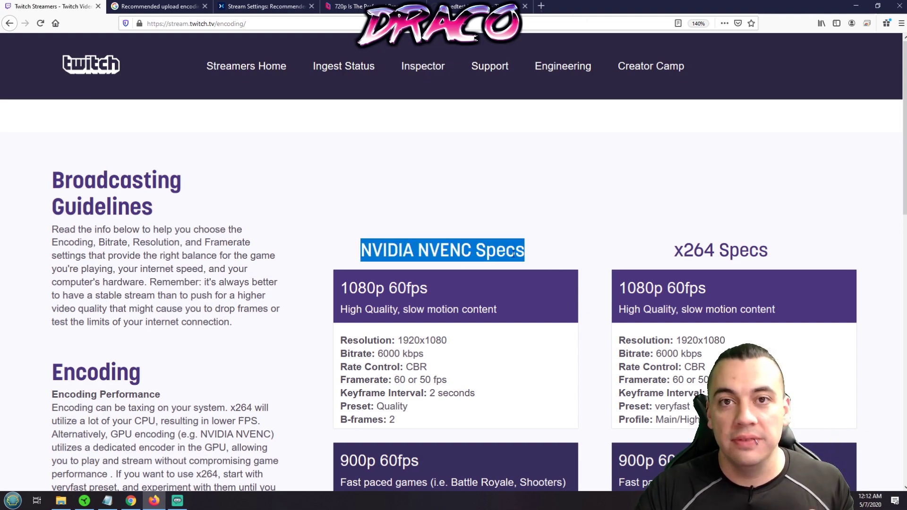
pyautogui.click(612, 259)
# Highlight the 720p 30fps 3000 kbps bitrate, then switch to Streamlabs OBS.
pyautogui.scroll(-12, 612, 260)
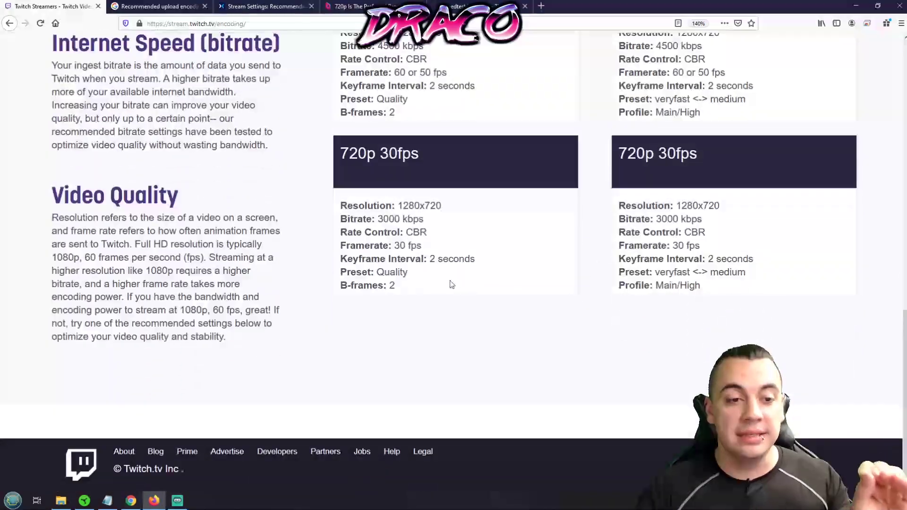
pyautogui.moveTo(462, 279); pyautogui.dragTo(322, 204)
pyautogui.click(503, 269)
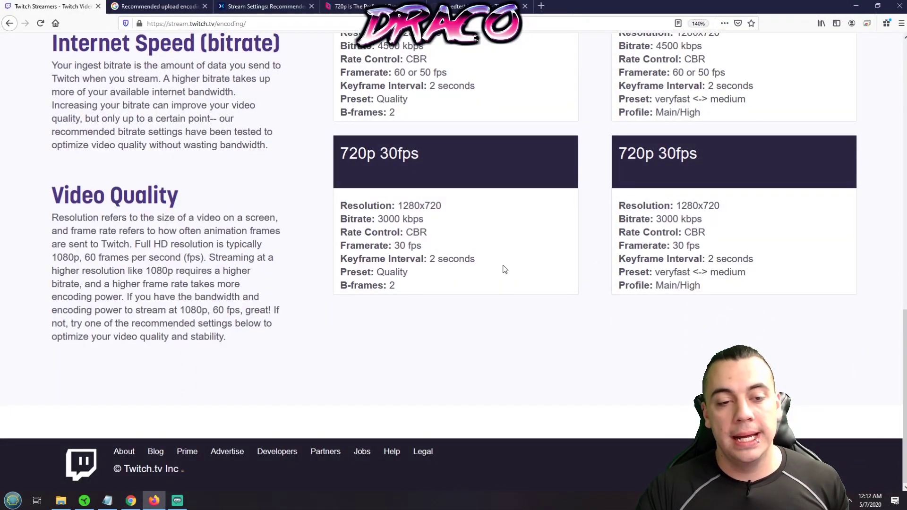
pyautogui.moveTo(423, 220); pyautogui.dragTo(385, 220)
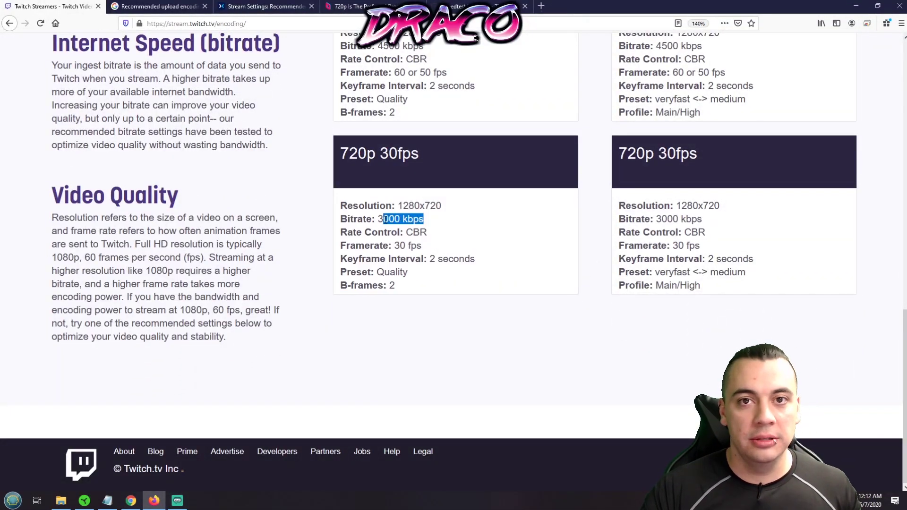
pyautogui.click(465, 234)
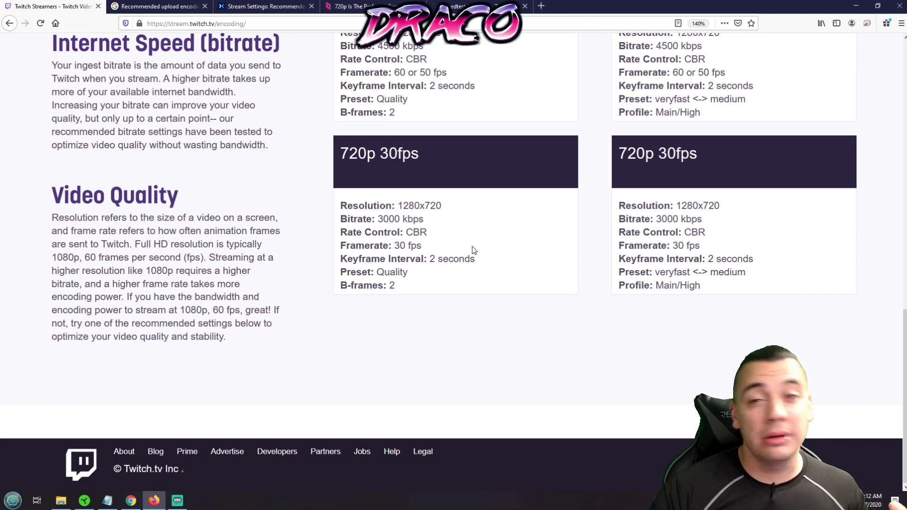
pyautogui.hotkey('alt', 'Tab')
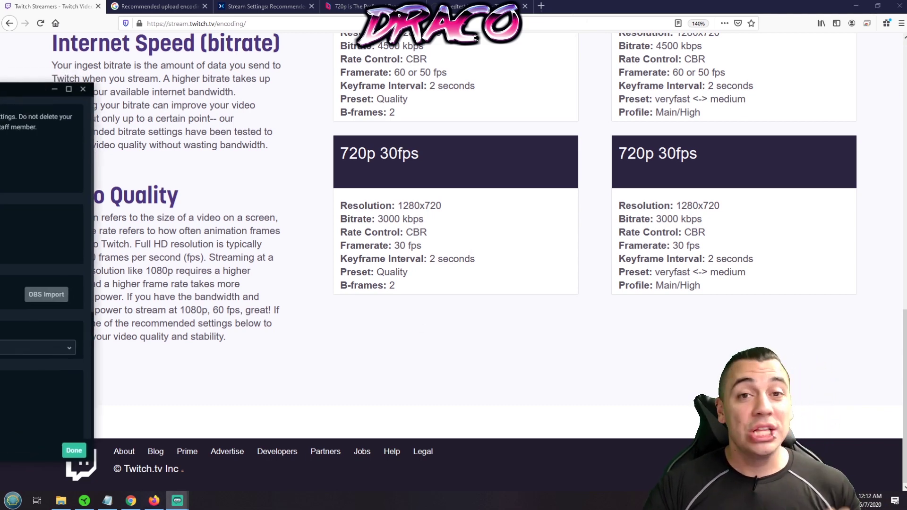
# Show Output settings (NVENC, CBR, 4000 bitrate, Quality preset) with the window beside Twitch.
pyautogui.moveTo(0, 67); pyautogui.dragTo(311, 53)
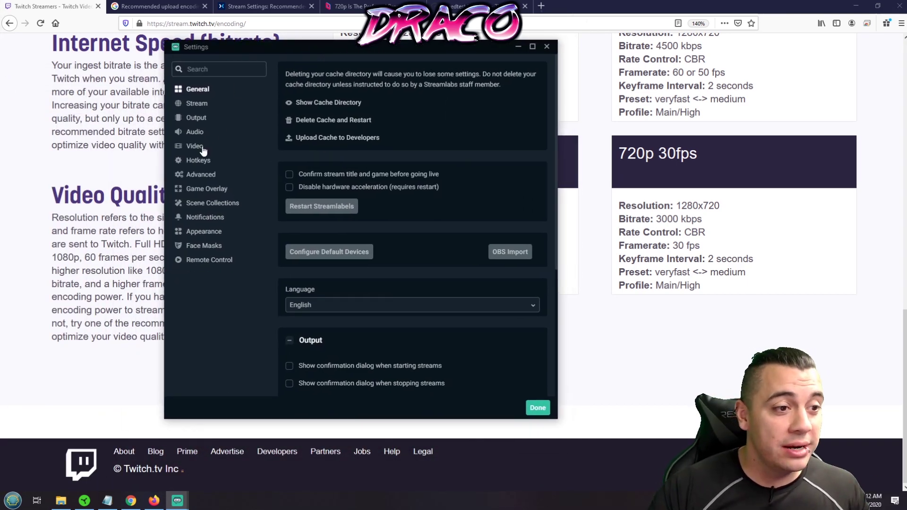
pyautogui.click(200, 123)
pyautogui.scroll(-2, 330, 189)
pyautogui.moveTo(376, 47); pyautogui.dragTo(160, 49)
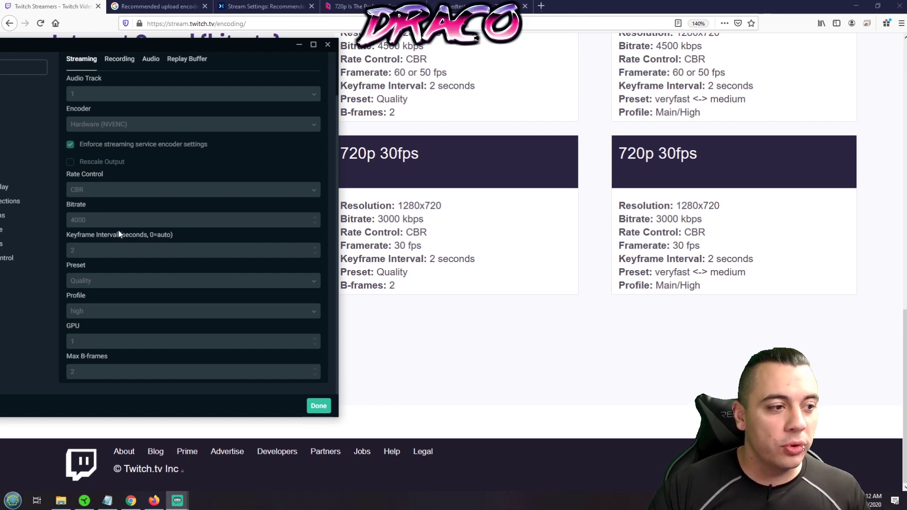
pyautogui.moveTo(192, 49); pyautogui.dragTo(708, 51)
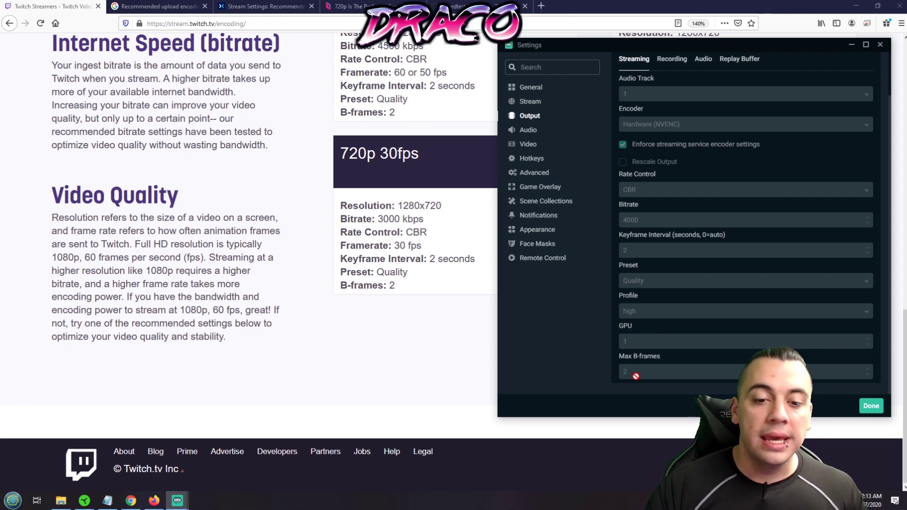
pyautogui.moveTo(827, 49); pyautogui.dragTo(607, 46)
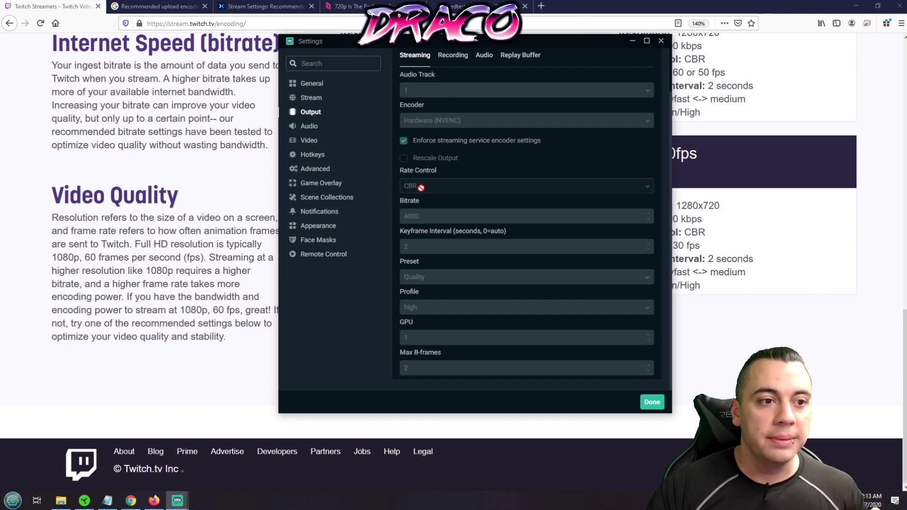
# Review Video settings (1920x1080 base and output, 30 FPS) and close the Settings window.
pyautogui.click(308, 140)
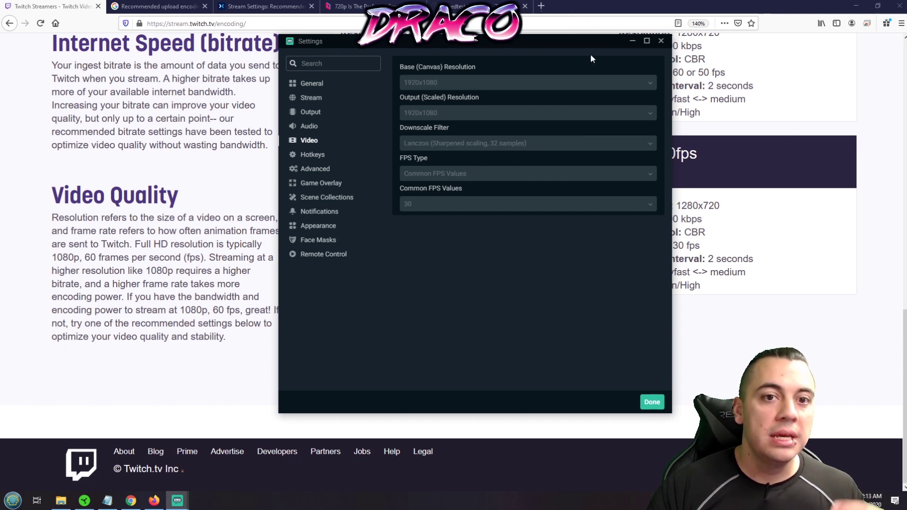
pyautogui.click(661, 40)
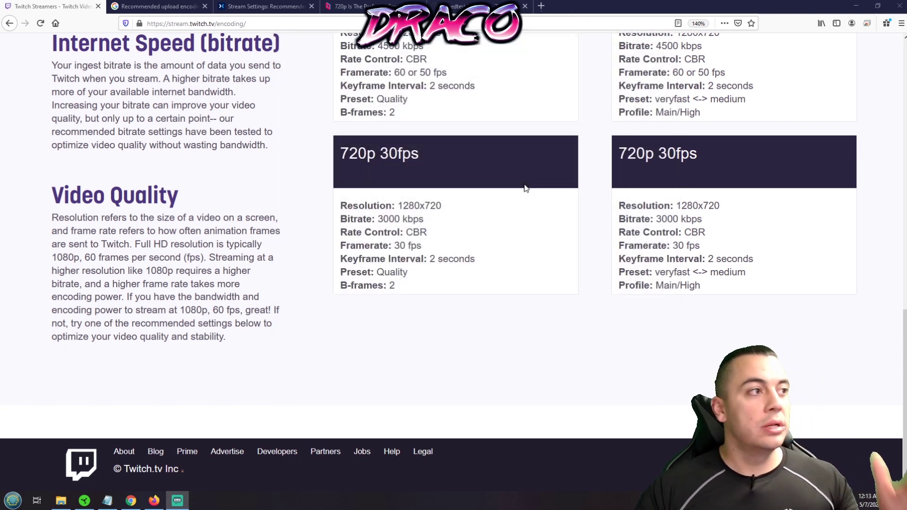